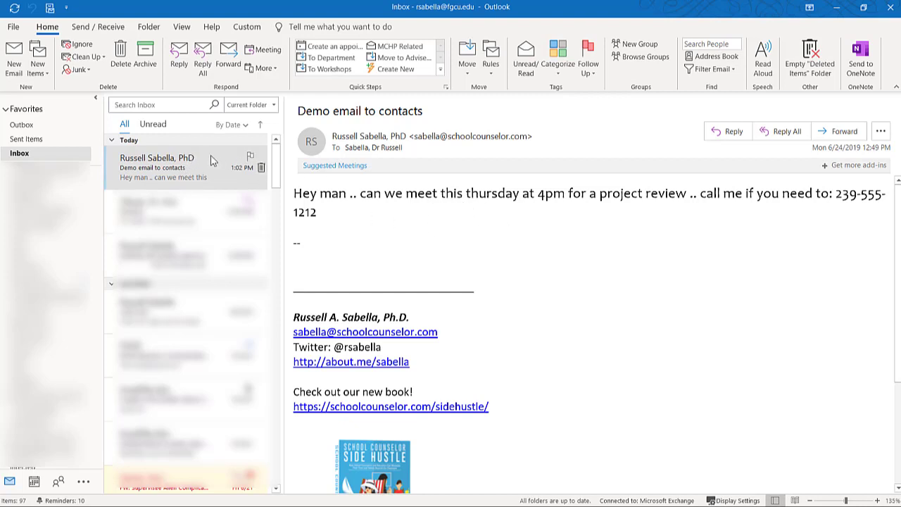
# - Turn the Demo email to contacts message into an appointment starting '1 week from tomorrow' (Tue 7/2/2019)
pyautogui.moveTo(215, 161); pyautogui.dragTo(78, 465)
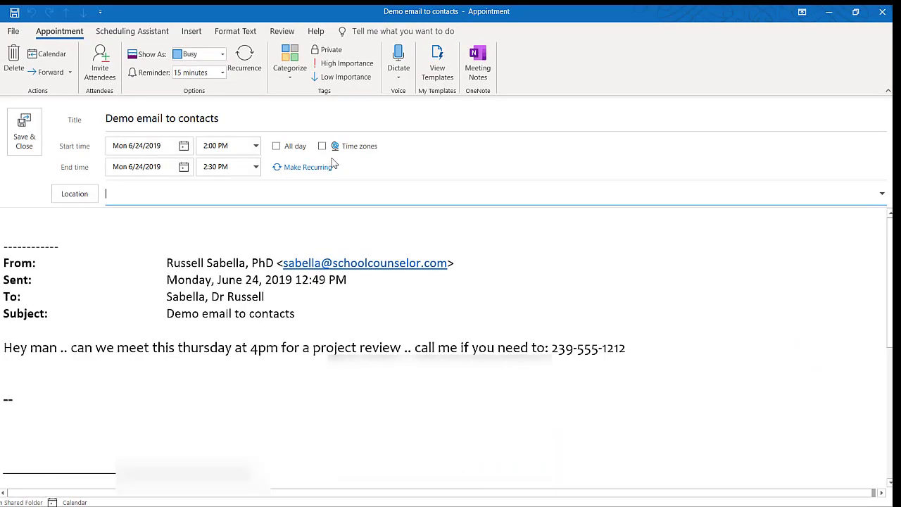
pyautogui.click(237, 119)
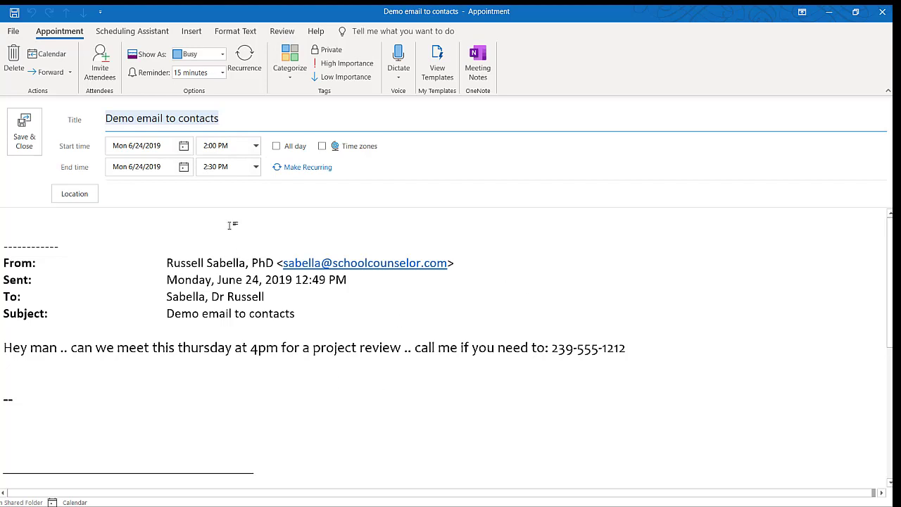
pyautogui.click(164, 145)
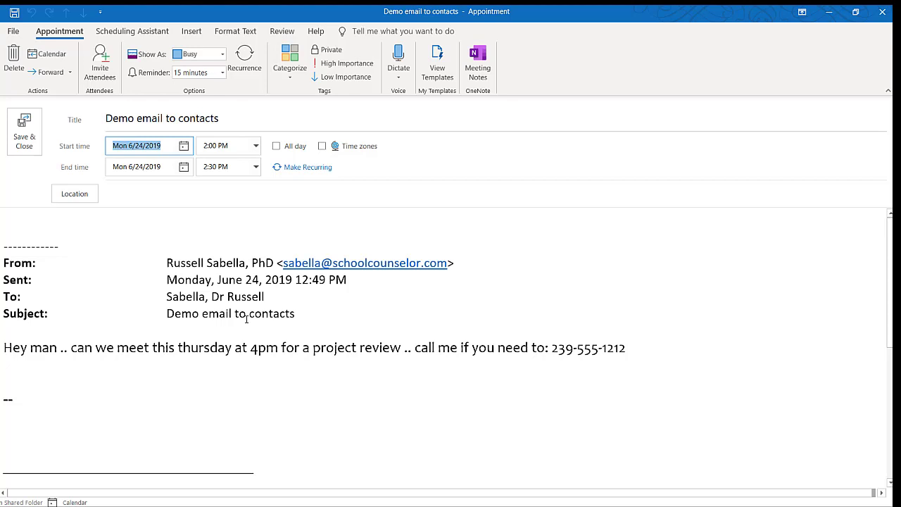
pyautogui.write('1 week from tomorrow')
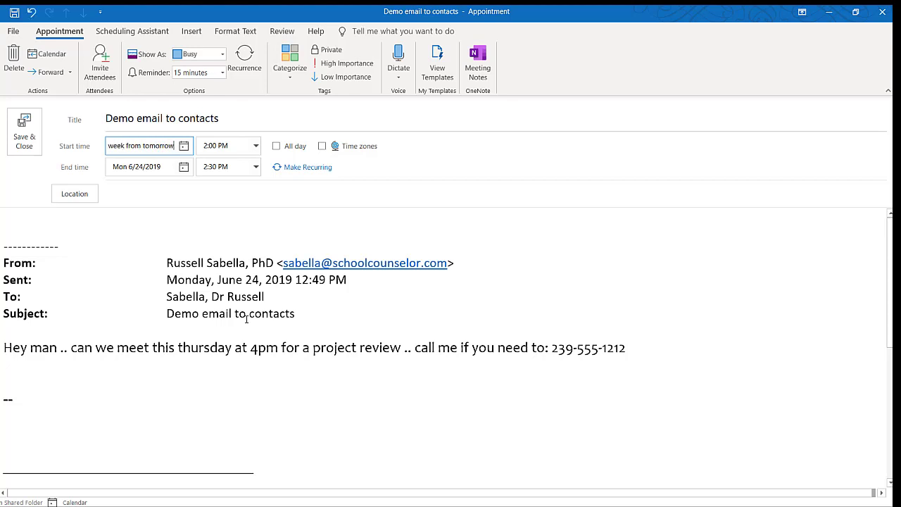
pyautogui.press('Return')
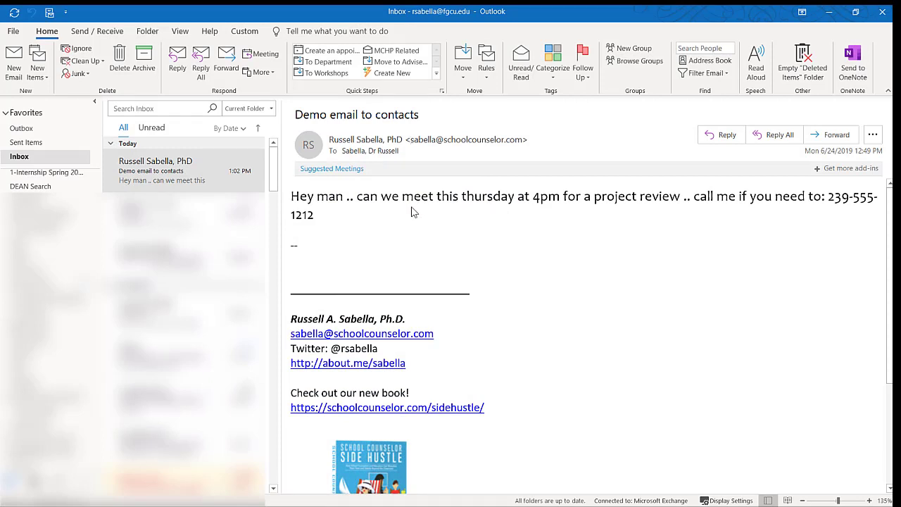
# - Create a contact from the Demo email, moving the phone number from its notes into the Mobile field
pyautogui.click(202, 169)
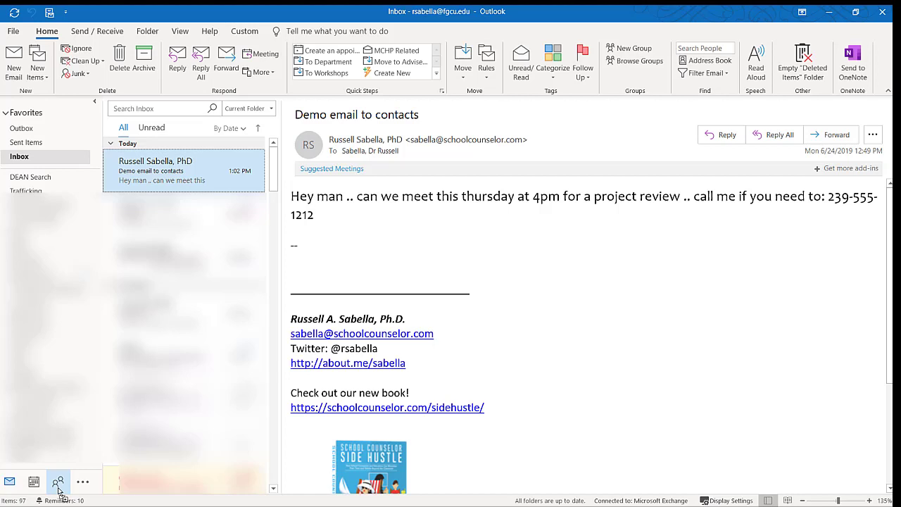
pyautogui.moveTo(59, 491); pyautogui.dragTo(60, 490)
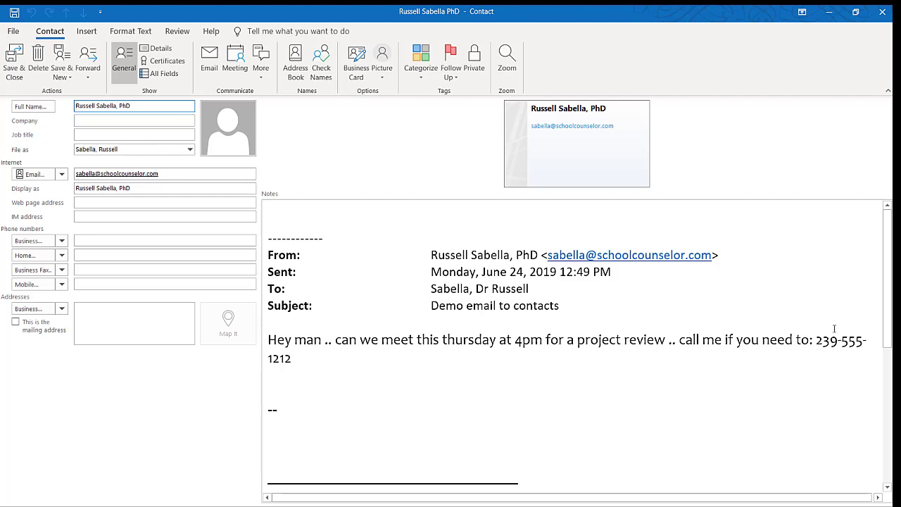
pyautogui.moveTo(817, 340); pyautogui.dragTo(427, 370)
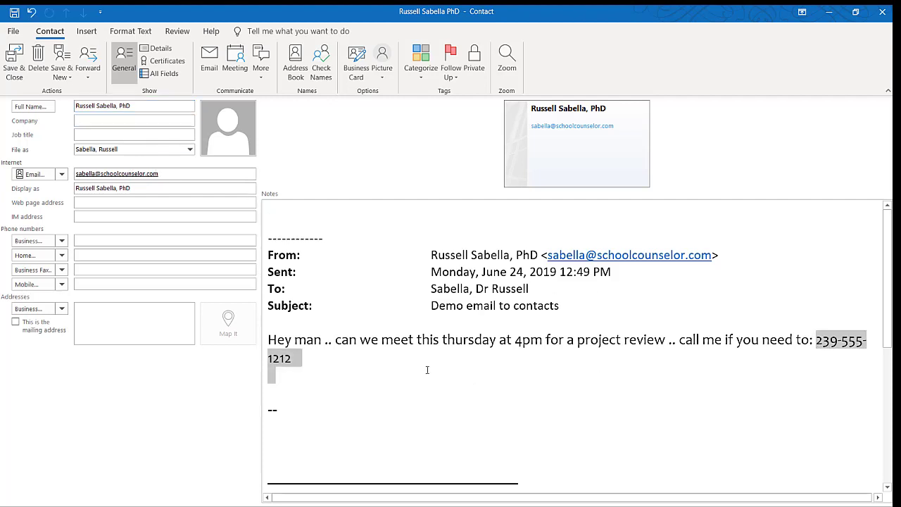
pyautogui.moveTo(287, 365); pyautogui.dragTo(117, 282)
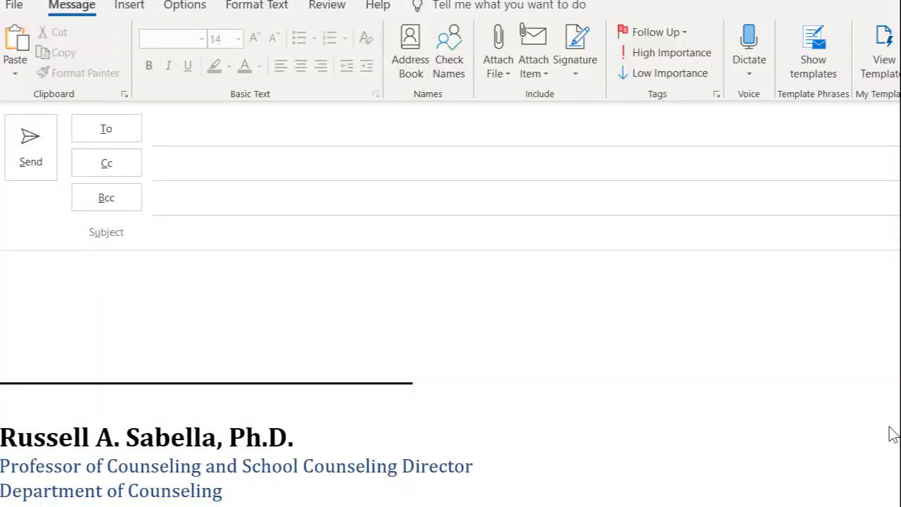
# - Address the draft to a suggested contact and give it the subject 'About that meeting'
pyautogui.click(424, 133)
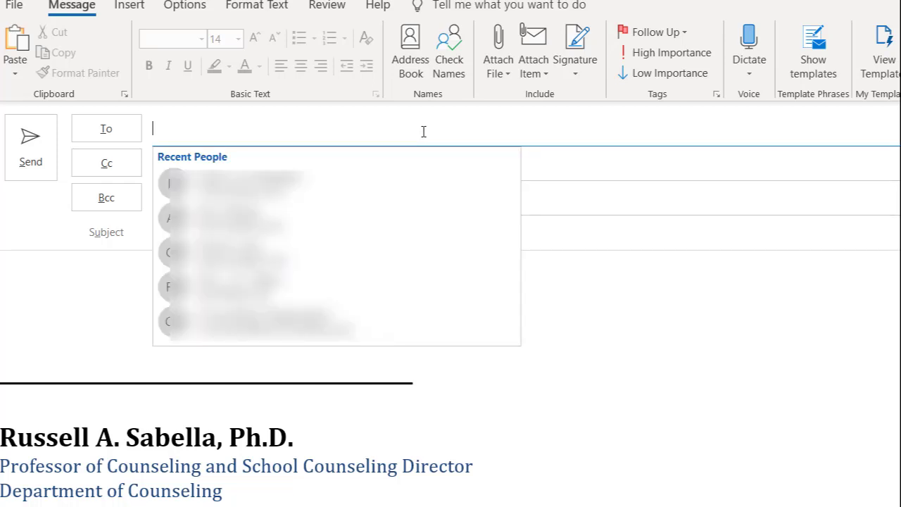
pyautogui.write('rsaba')
pyautogui.press('Return')
pyautogui.press('Tab')
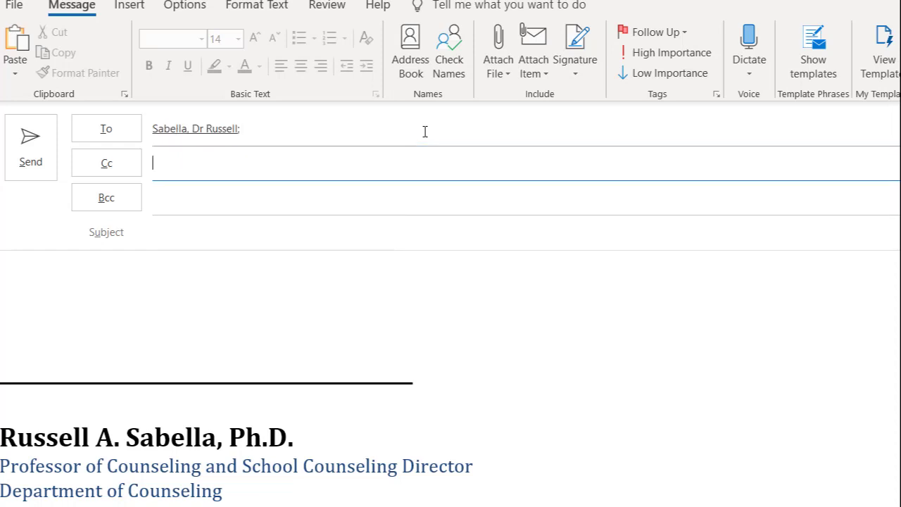
pyautogui.press('Tab')
pyautogui.press('Tab')
pyautogui.write('About that m')
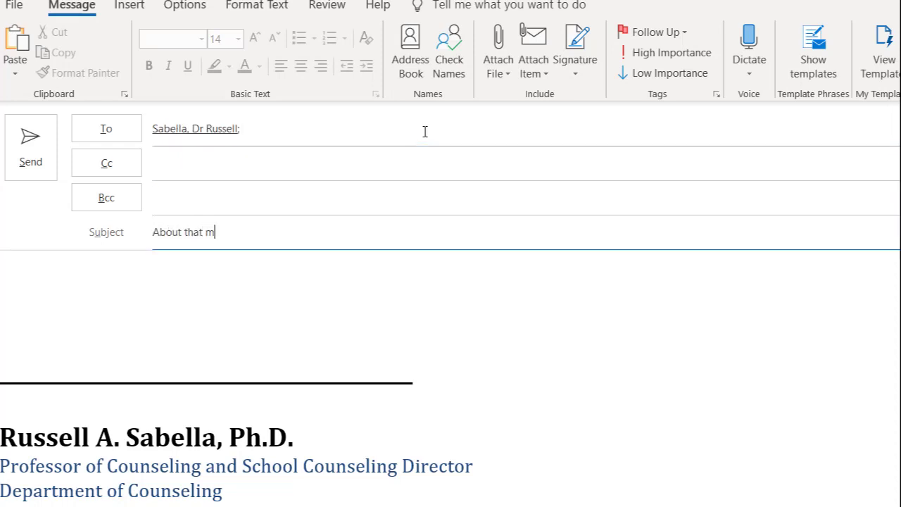
pyautogui.write('eeting')
pyautogui.press('Tab')
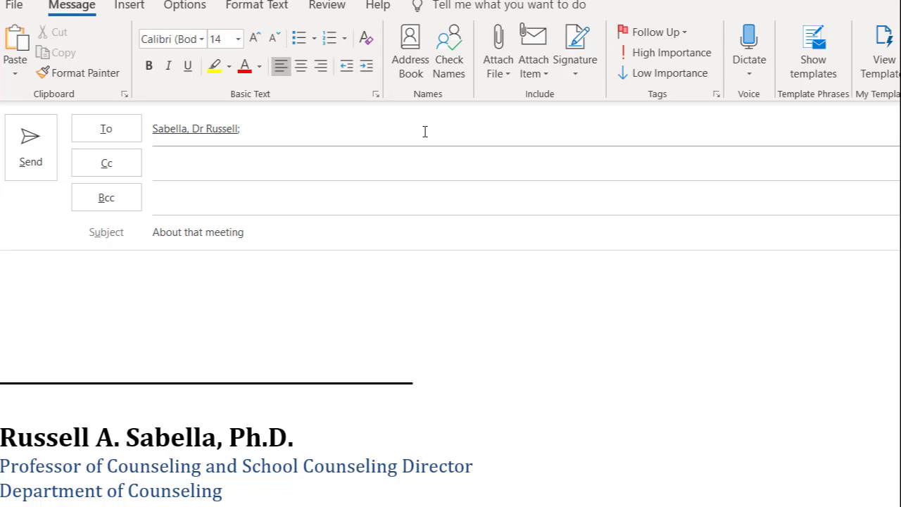
pyautogui.write('I can stgart')
pyautogui.press('BackSpace')
pyautogui.press('BackSpace')
pyautogui.press('BackSpace')
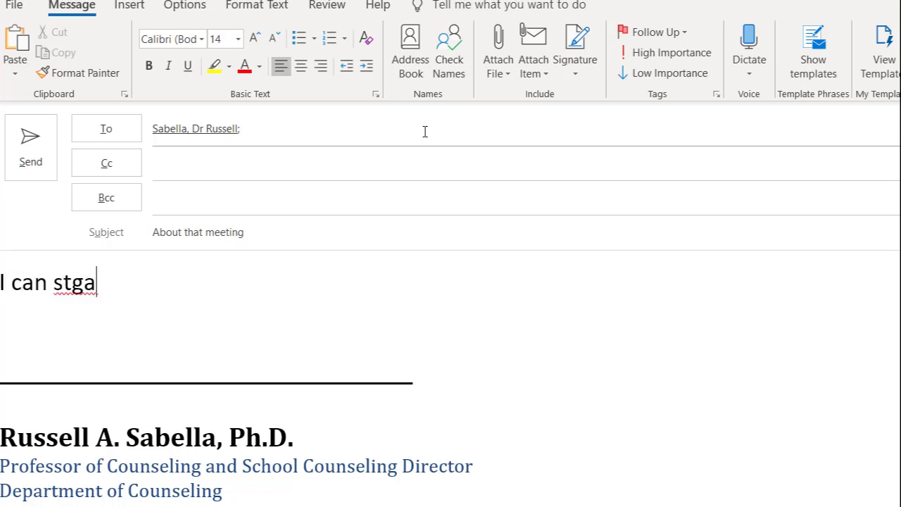
pyautogui.press('BackSpace')
pyautogui.press('BackSpace')
pyautogui.write('art typi')
pyautogui.press('BackSpace')
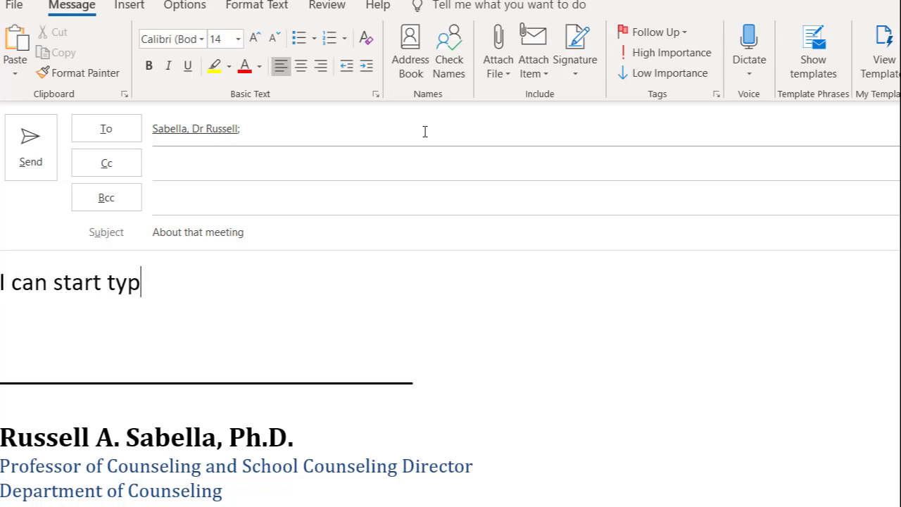
pyautogui.write('ing, and then')
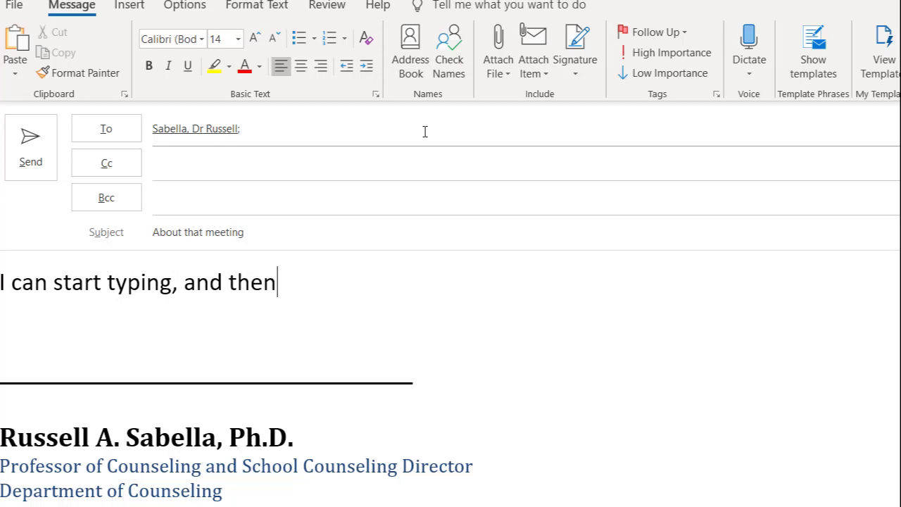
pyautogui.write(' let them know that ')
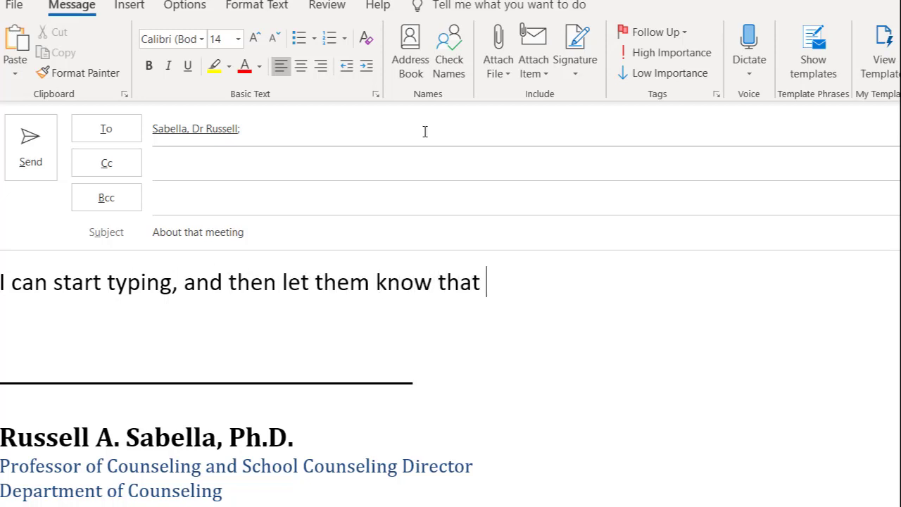
pyautogui.write('I am copyin')
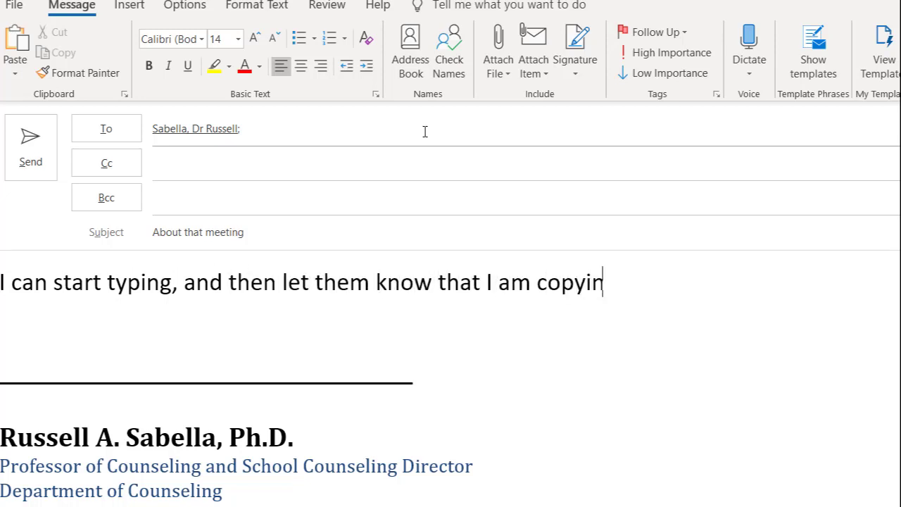
pyautogui.write('g someone simply')
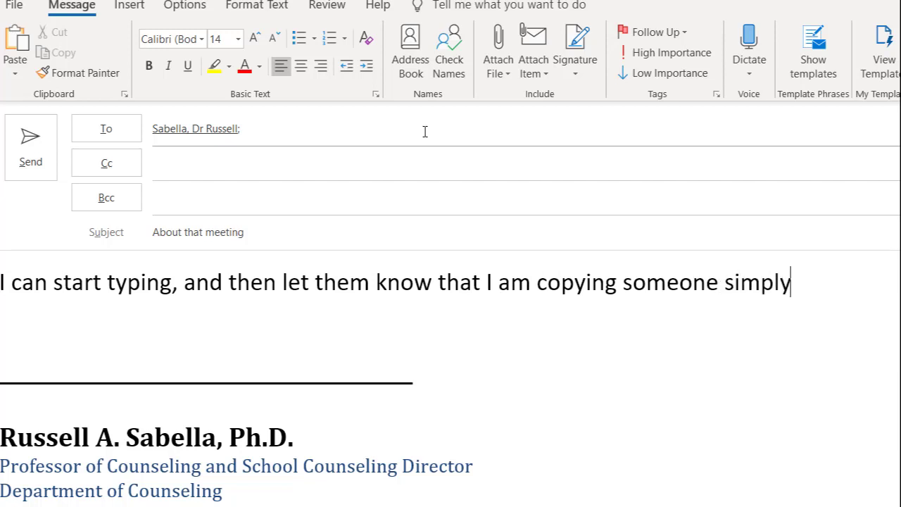
pyautogui.write(' by')
pyautogui.press('Return')
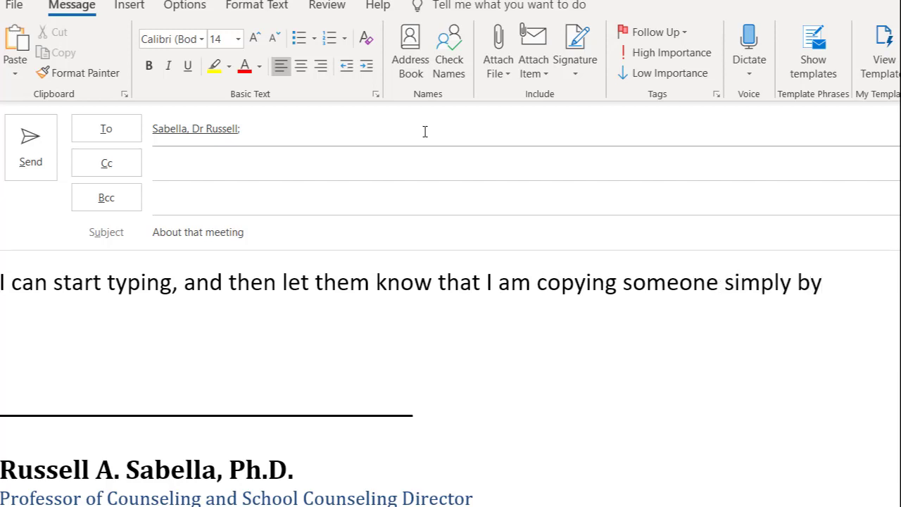
pyautogui.write('using a')
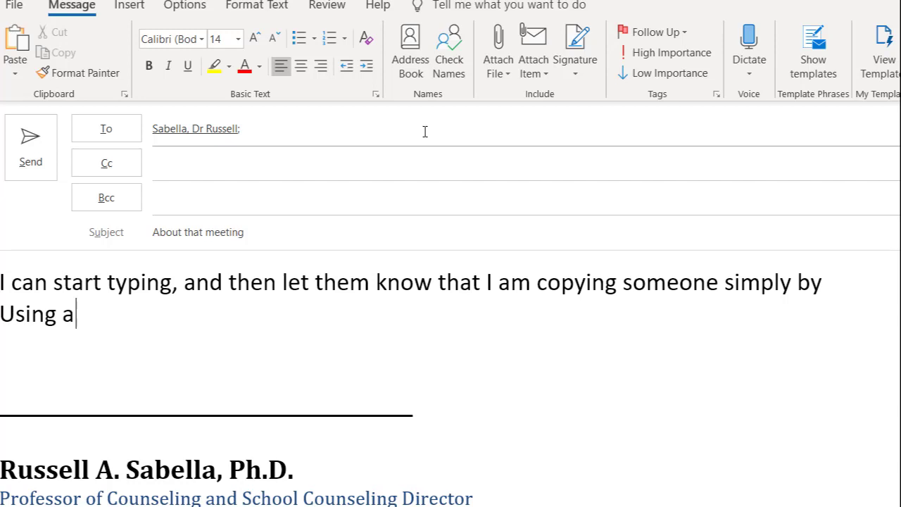
pyautogui.write(' symbol .. here it is')
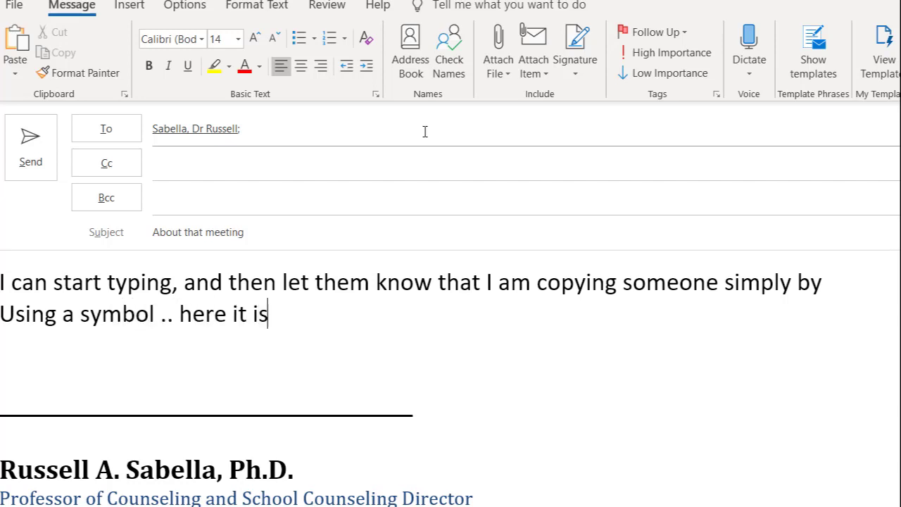
pyautogui.write(", I'm ")
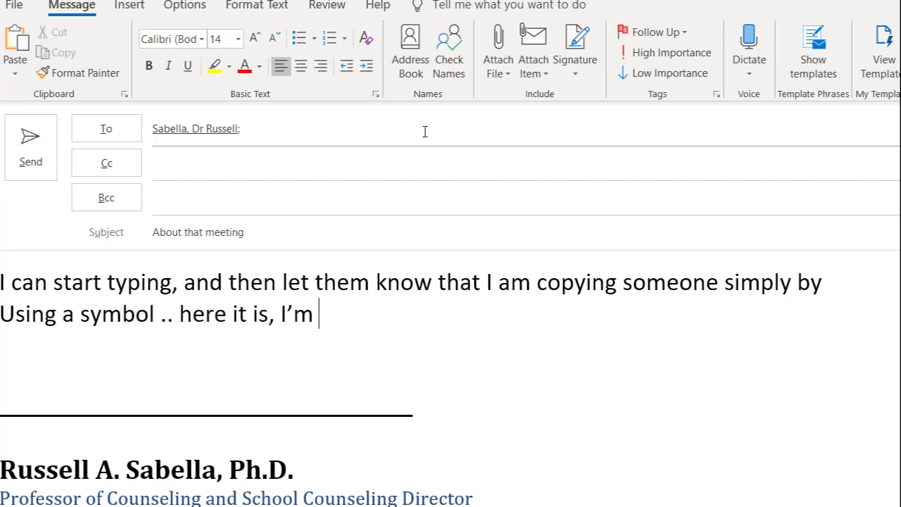
pyautogui.write('copying @')
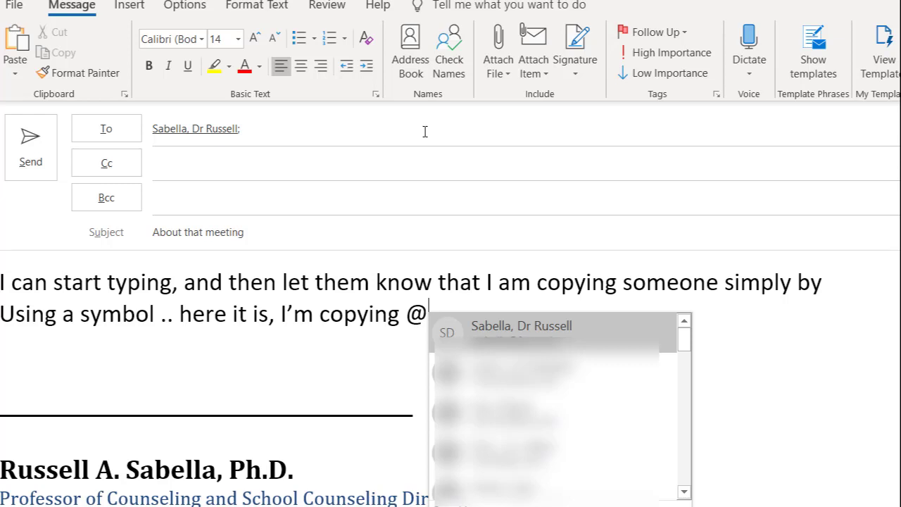
pyautogui.write('jos')
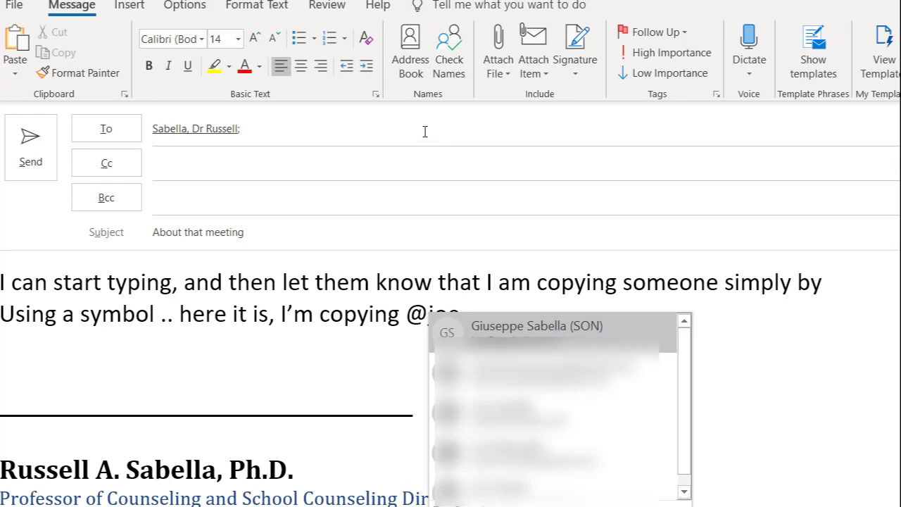
pyautogui.press('Return')
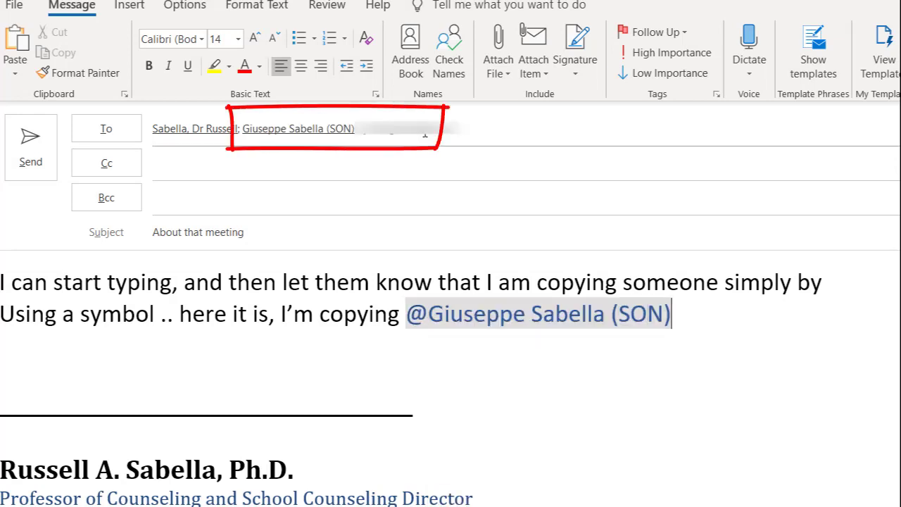
pyautogui.write('keep going.')
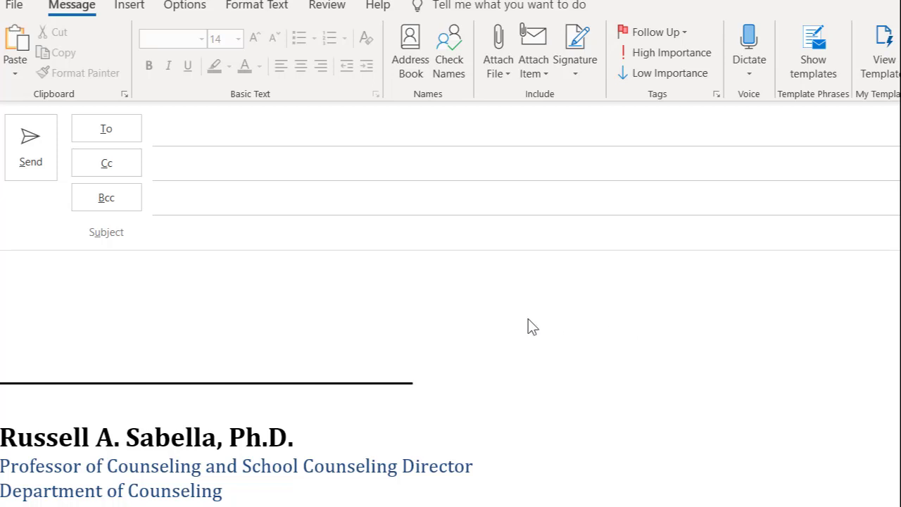
# - Insert the Final email Quick Parts farewell text into the message body and select it
pyautogui.click(355, 267)
pyautogui.click(125, 9)
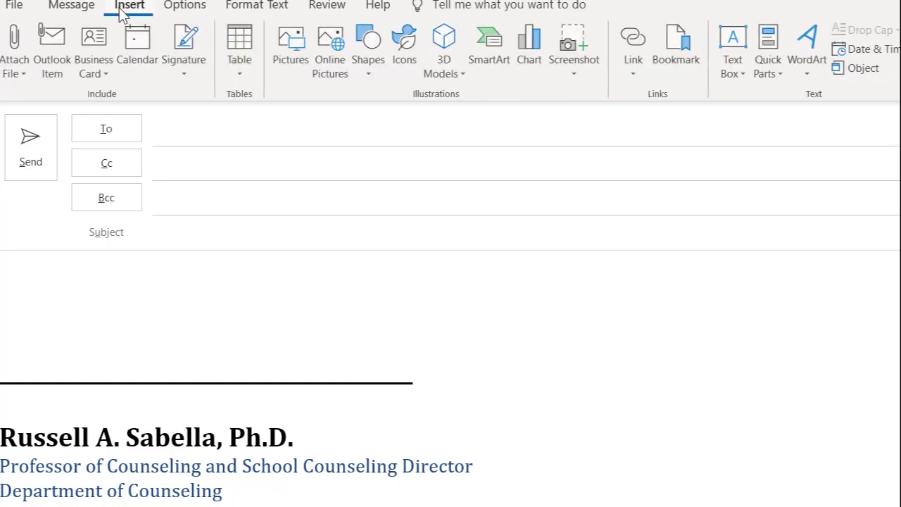
pyautogui.click(769, 70)
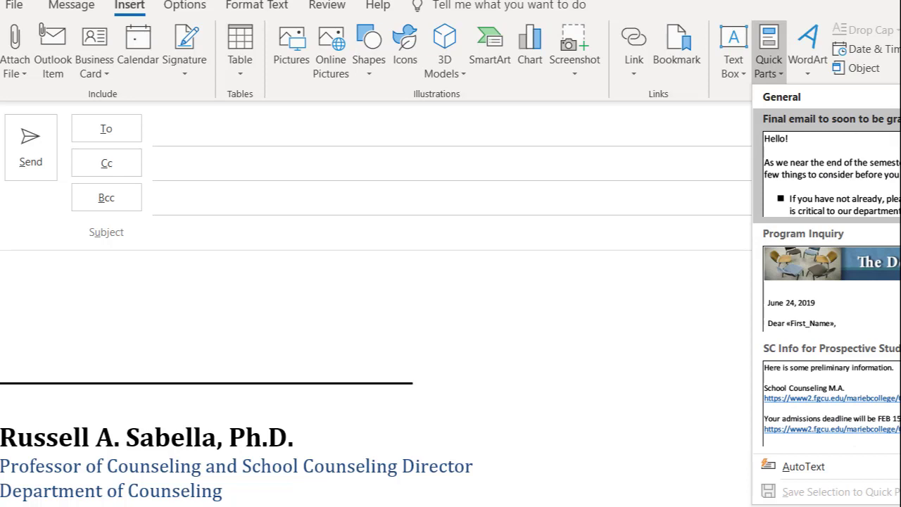
pyautogui.click(831, 169)
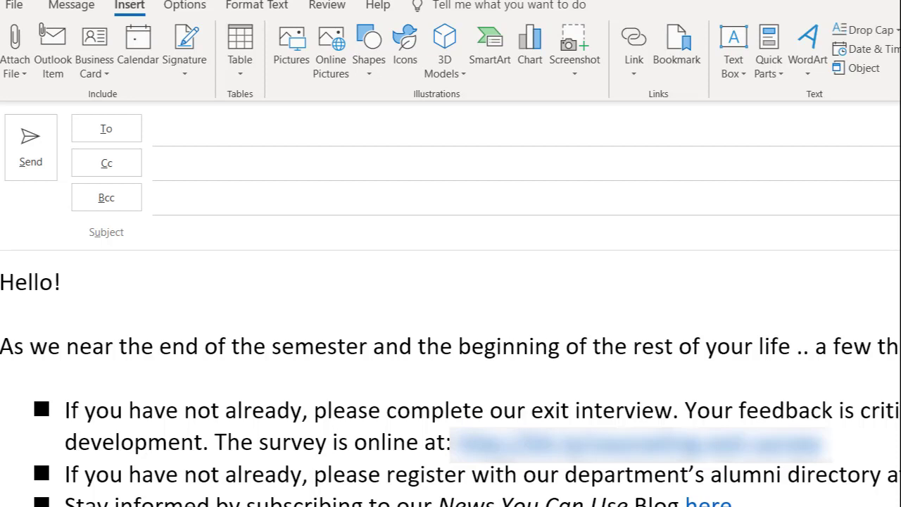
pyautogui.moveTo(493, 503); pyautogui.dragTo(6, 291)
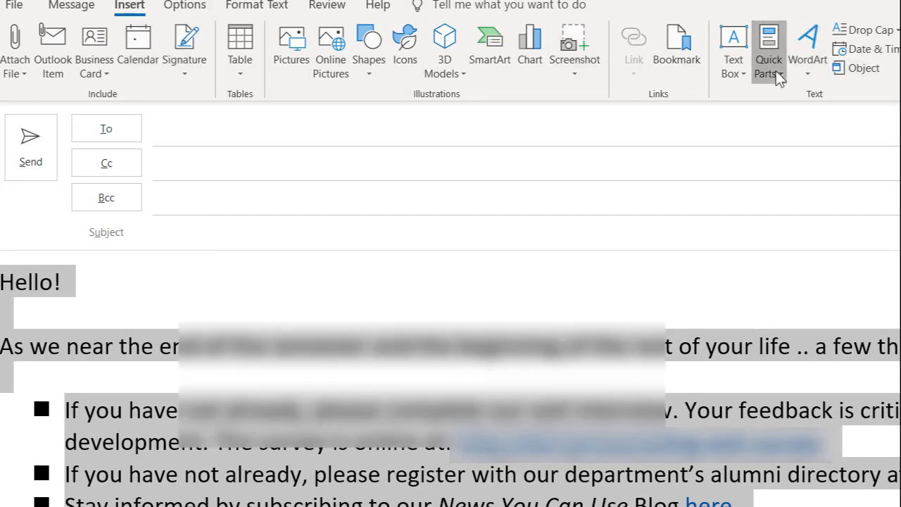
pyautogui.click(776, 71)
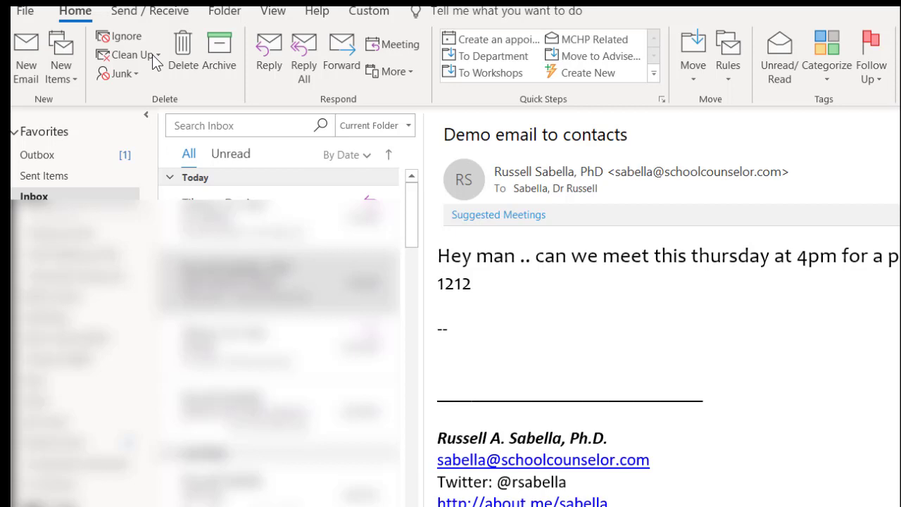
pyautogui.click(145, 55)
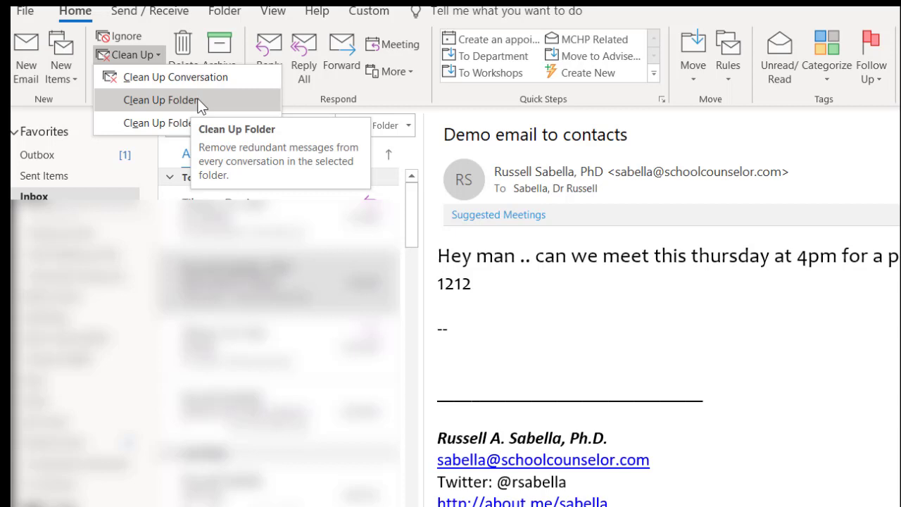
pyautogui.press('Escape')
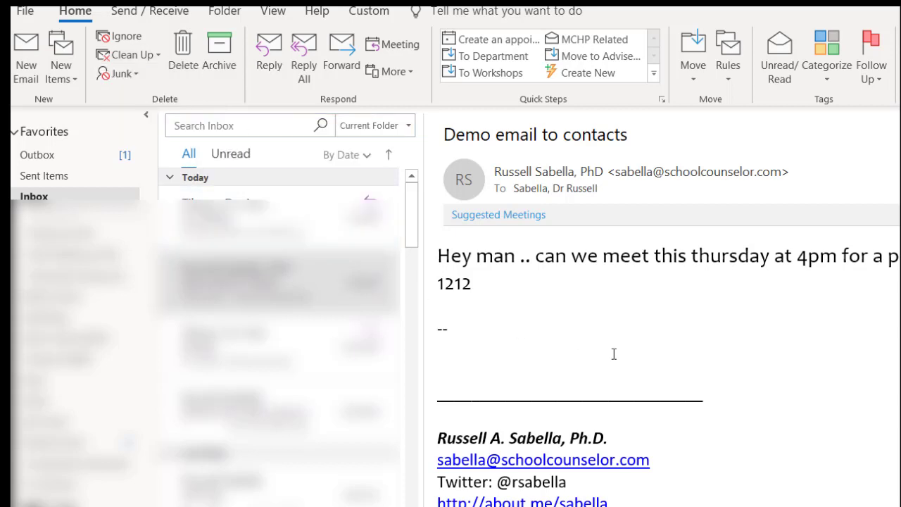